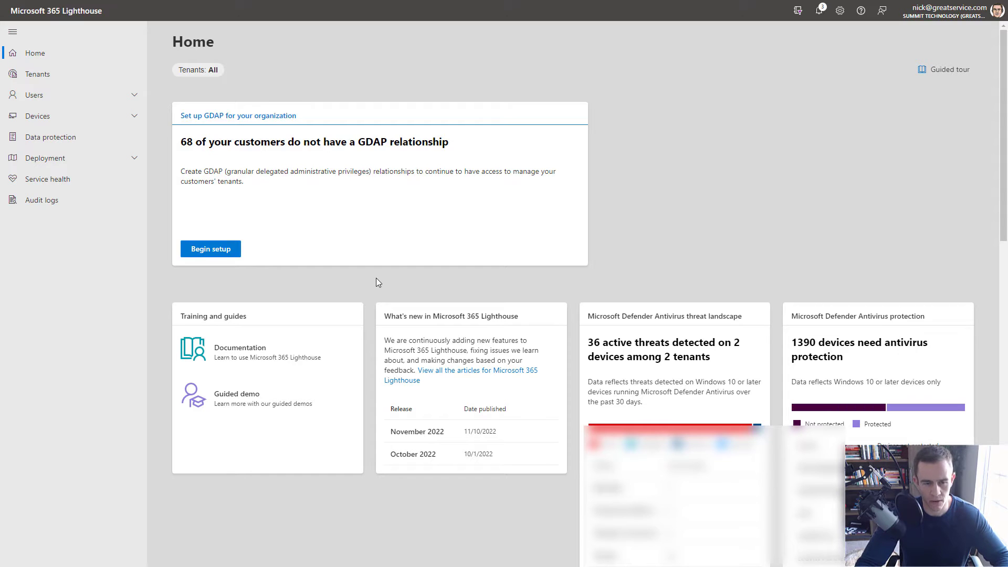
Start the GDAP setup for the organization and proceed past the introduction to defining tiers of permissions.
left_click(233, 252)
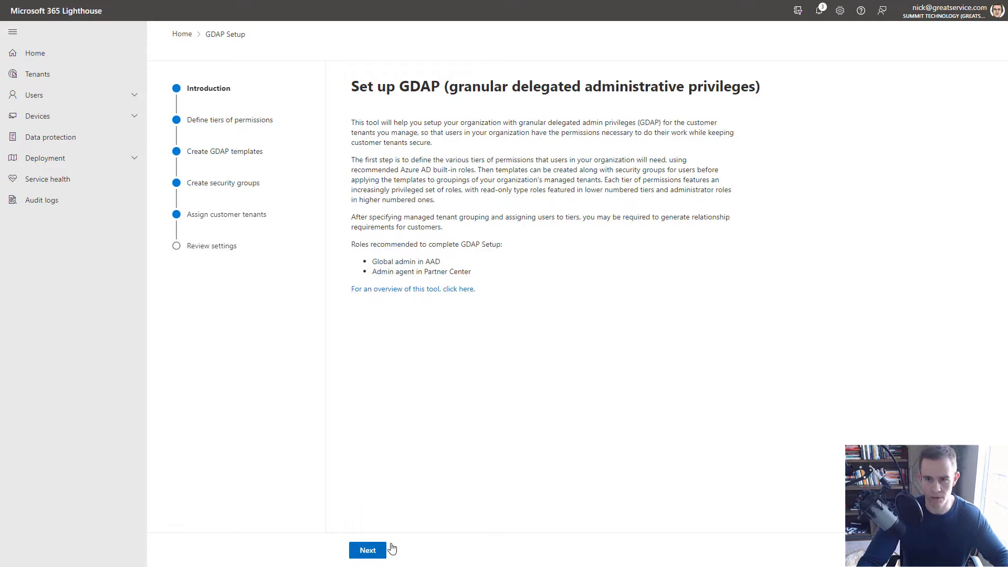
left_click(364, 549)
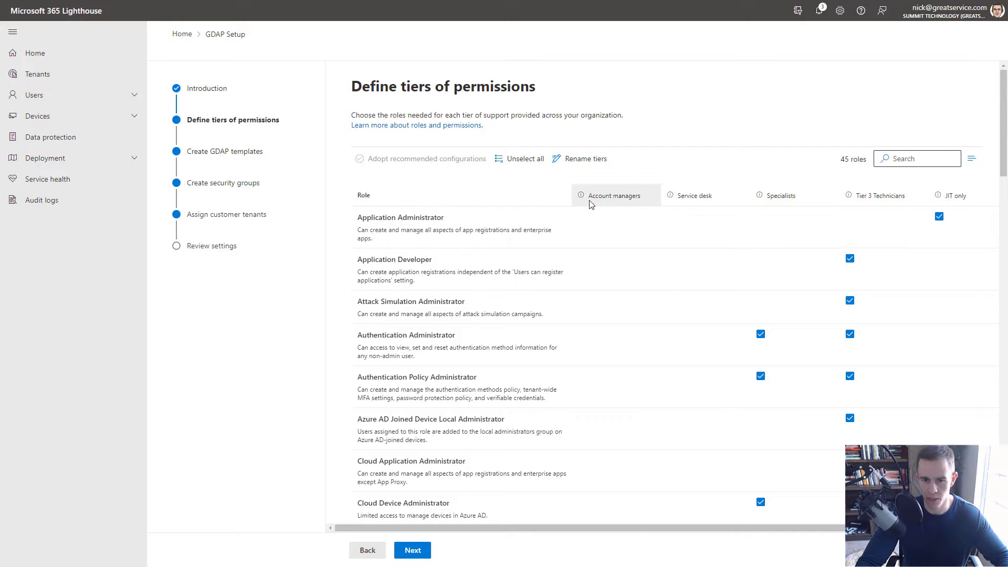
Review the five permission tiers, their editable names and descriptions, and the roles assigned to each.
mouse_move(610, 205)
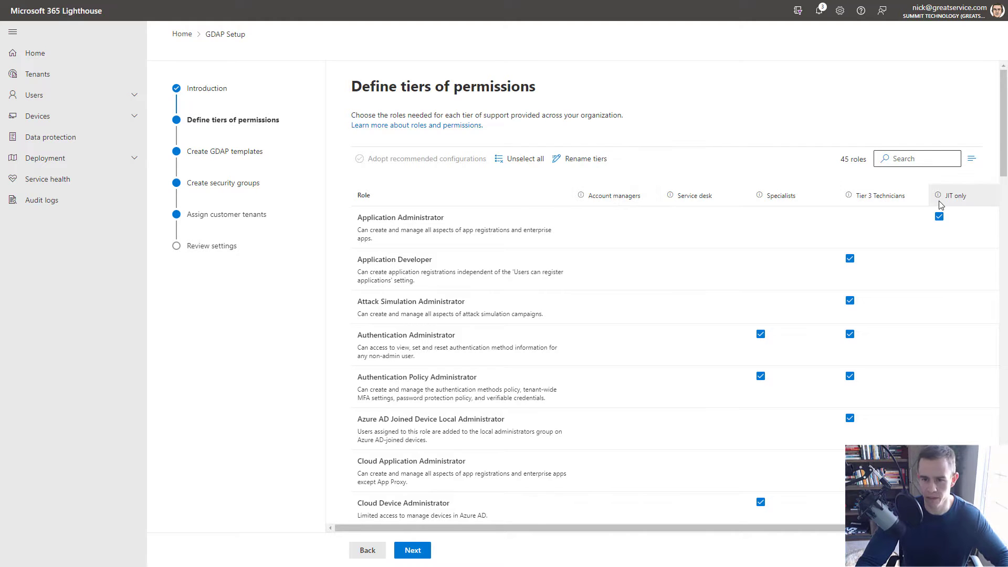
mouse_move(899, 208)
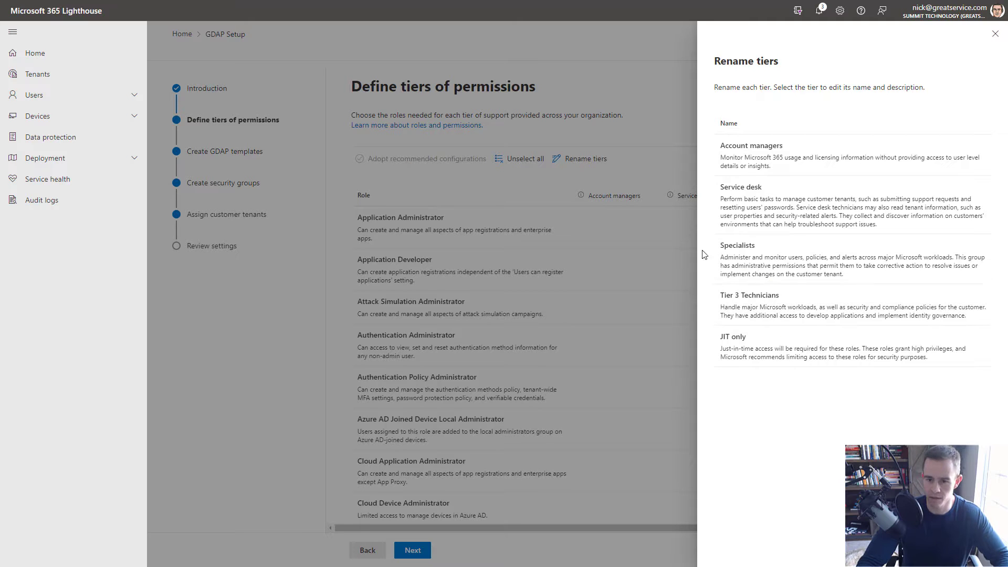
left_click(996, 35)
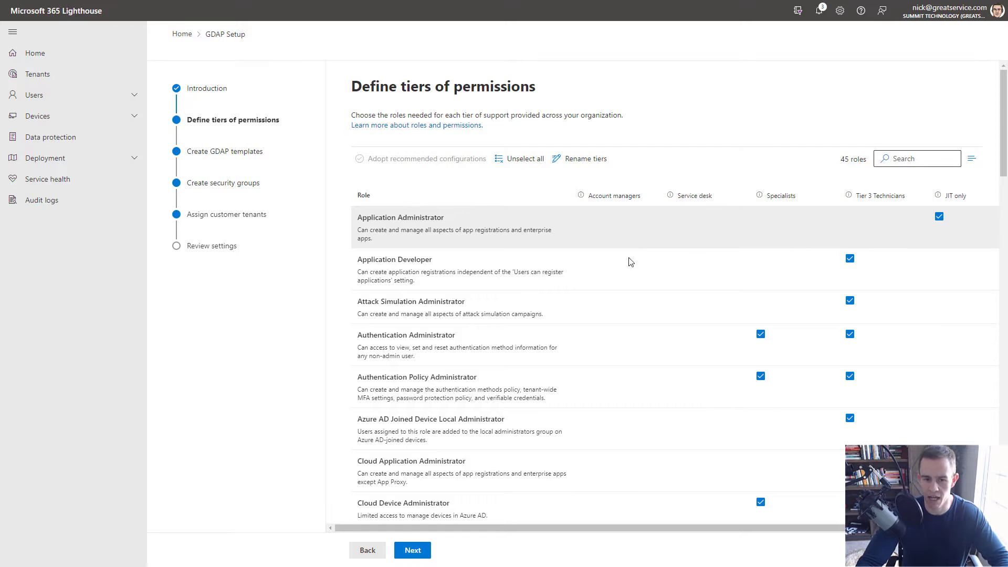
scroll(625, 261, "down", 1)
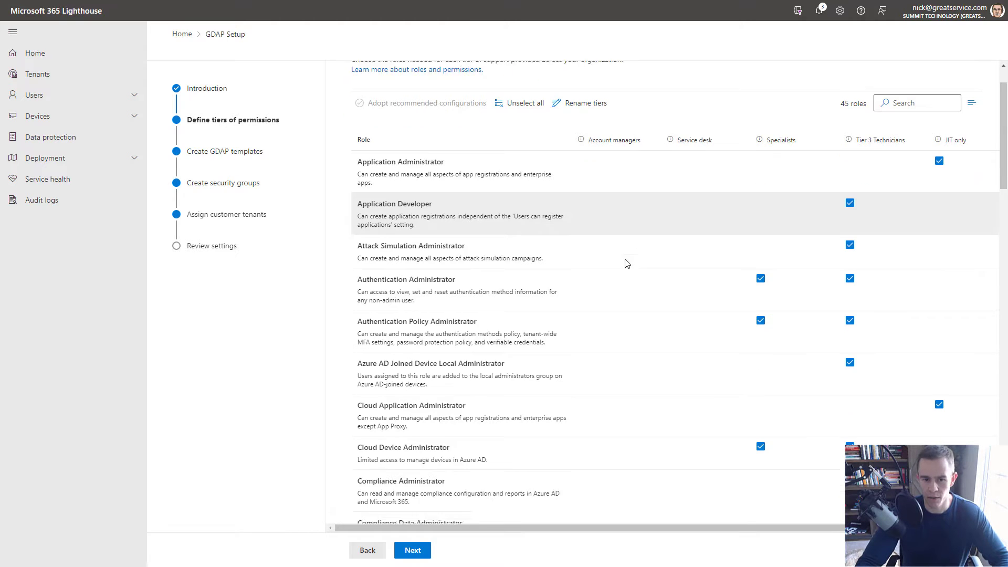
mouse_move(967, 135)
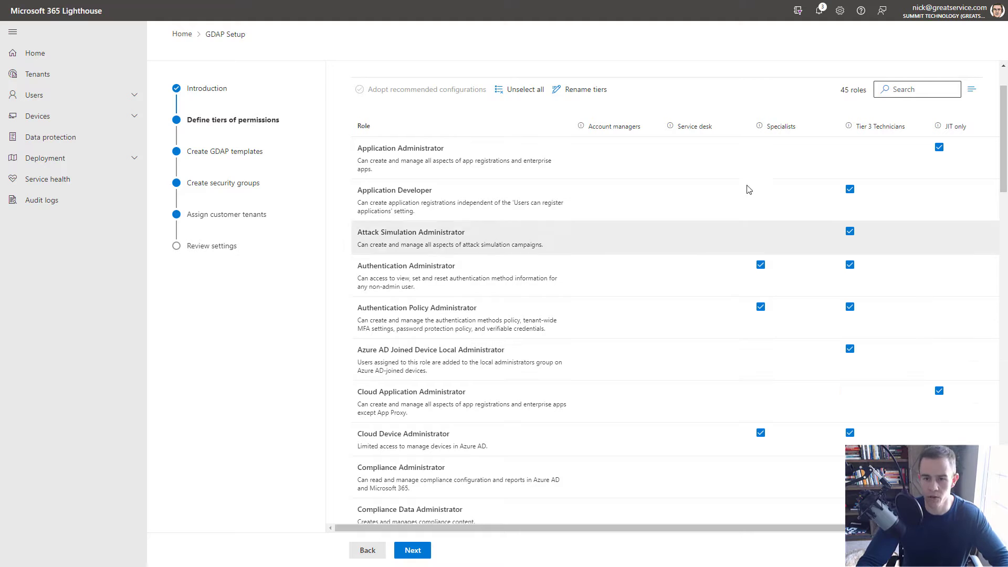
scroll(728, 226, "up", 2)
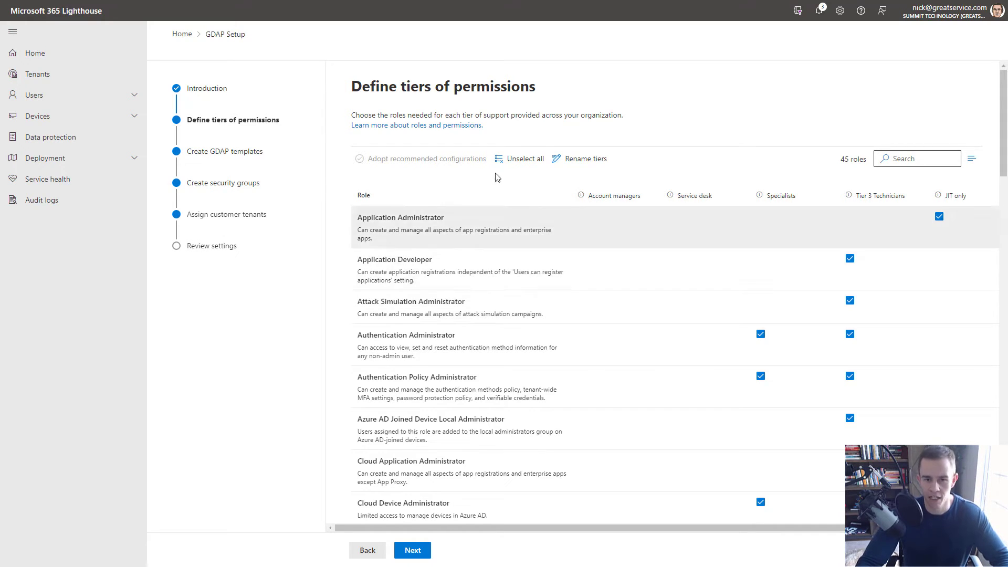
Unselect all roles across the tiers and adopt the recommended configurations again.
left_click(519, 158)
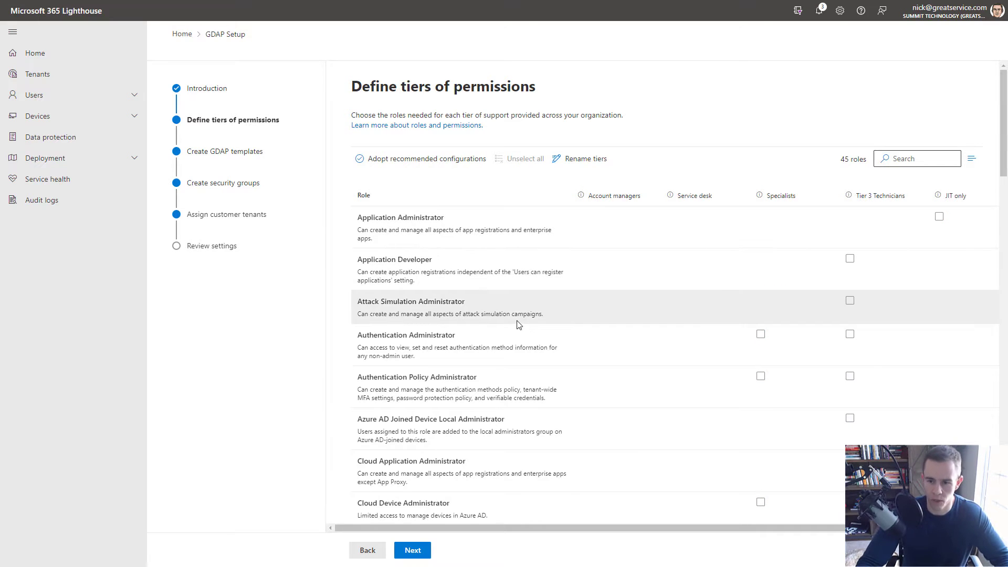
left_click_drag(358, 301, 444, 298)
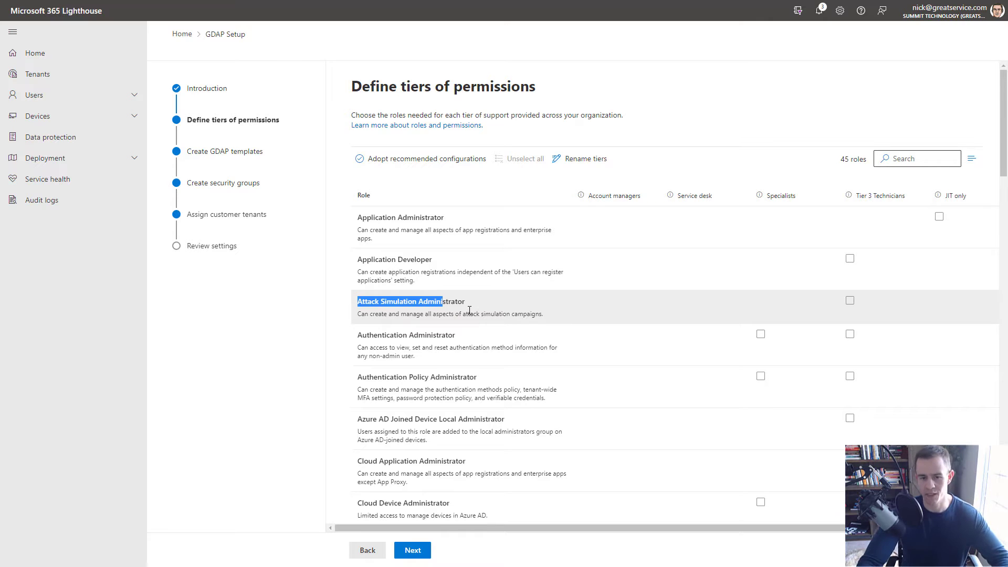
left_click(457, 163)
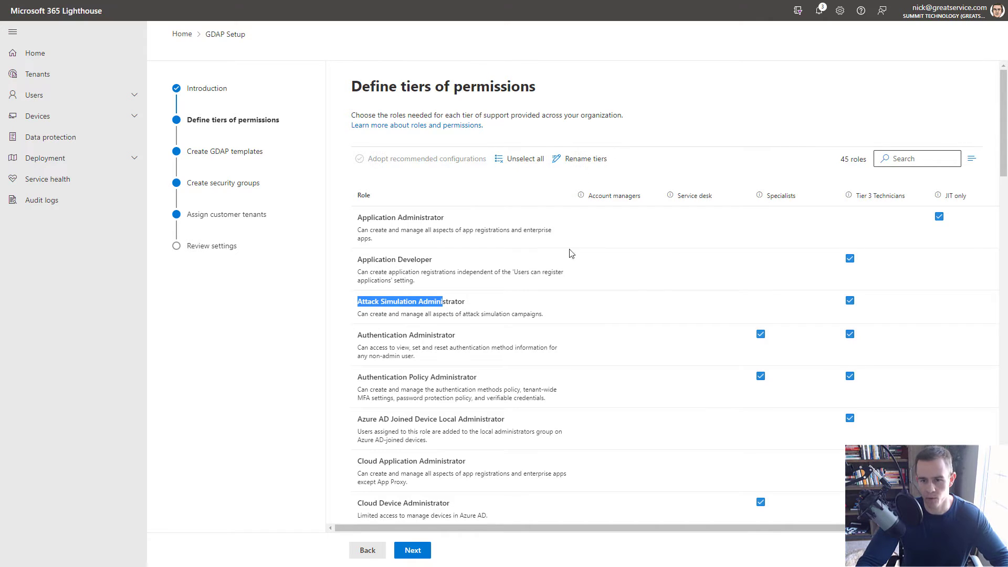
Remove the Attack Simulation Administrator role from Tier 3 Technicians, check the remaining roles, and proceed to the GDAP templates.
left_click(850, 302)
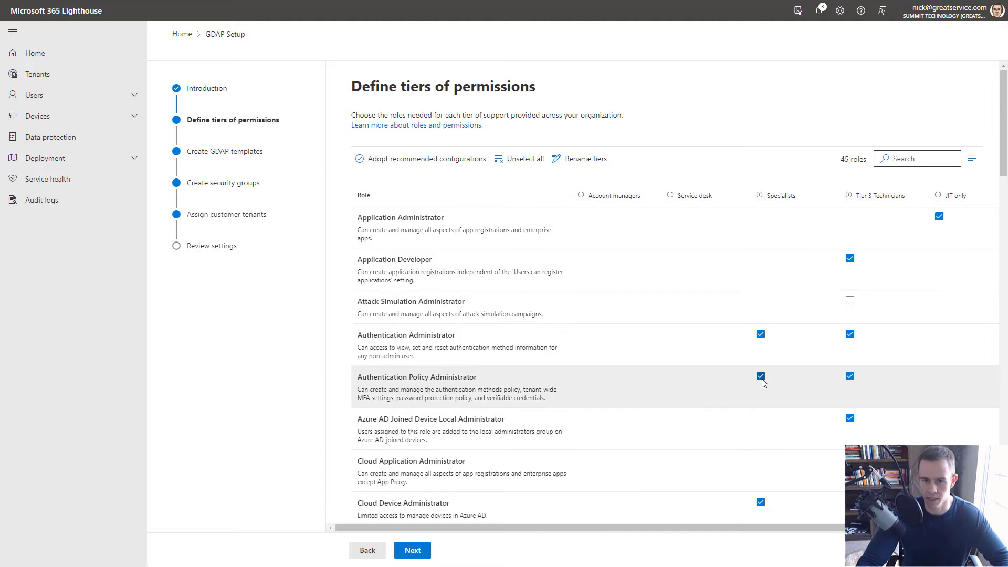
scroll(762, 383, "down", 10)
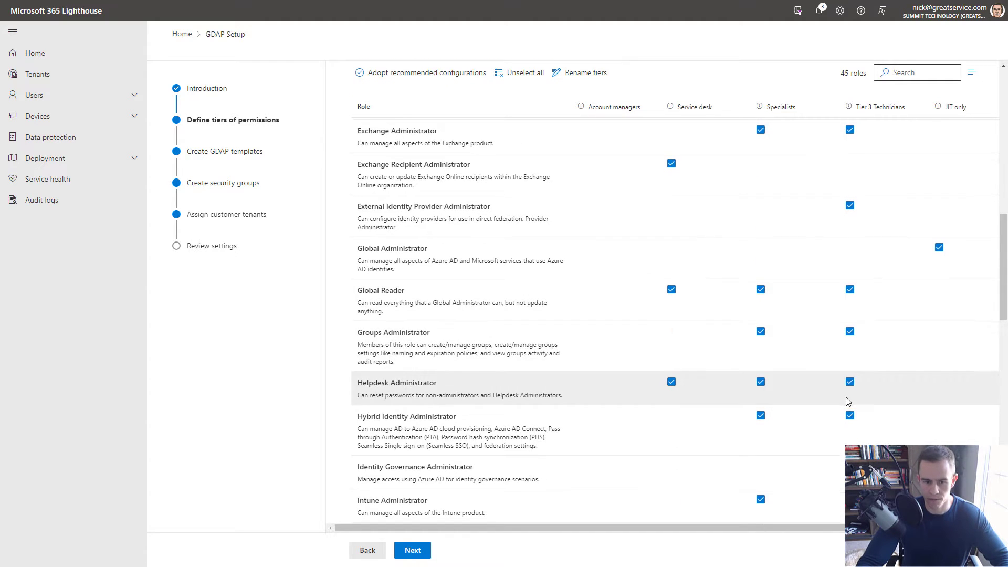
scroll(848, 401, "down", 15)
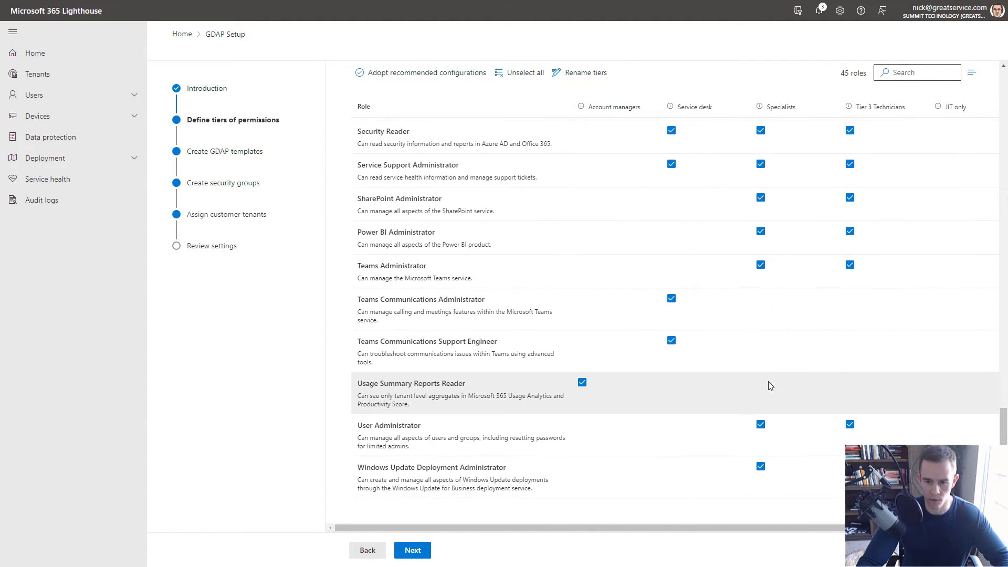
scroll(768, 384, "up", 20)
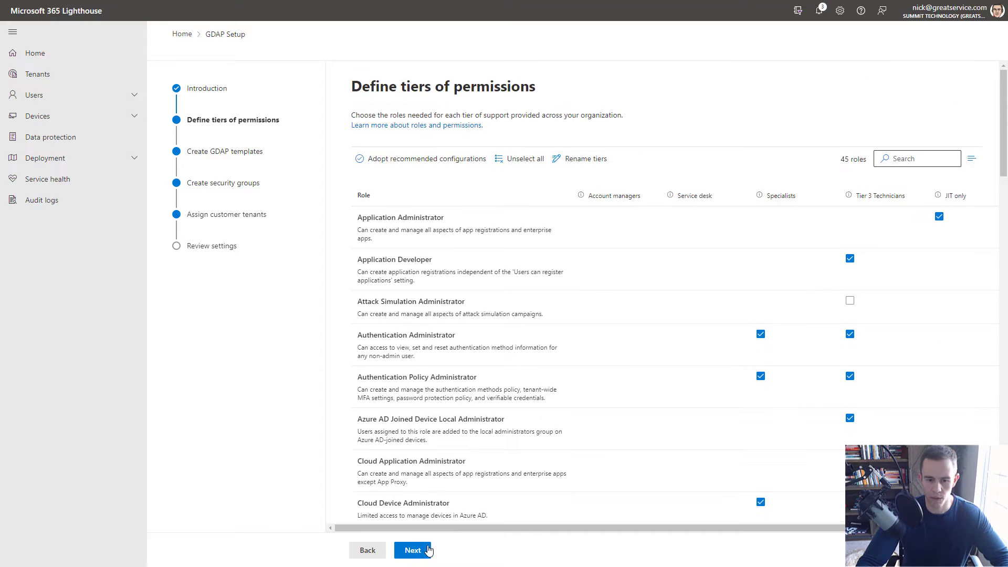
left_click(428, 550)
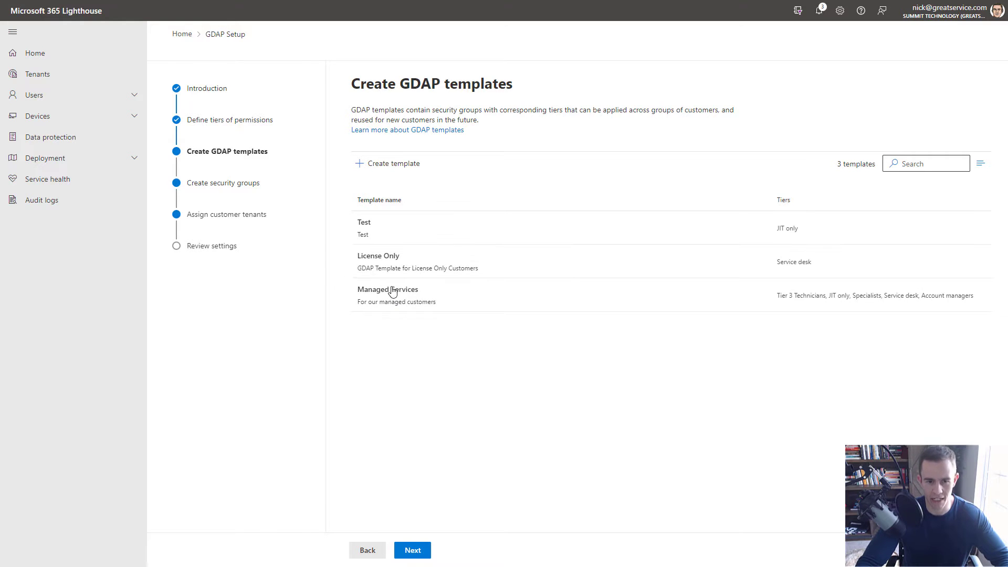
left_click(391, 168)
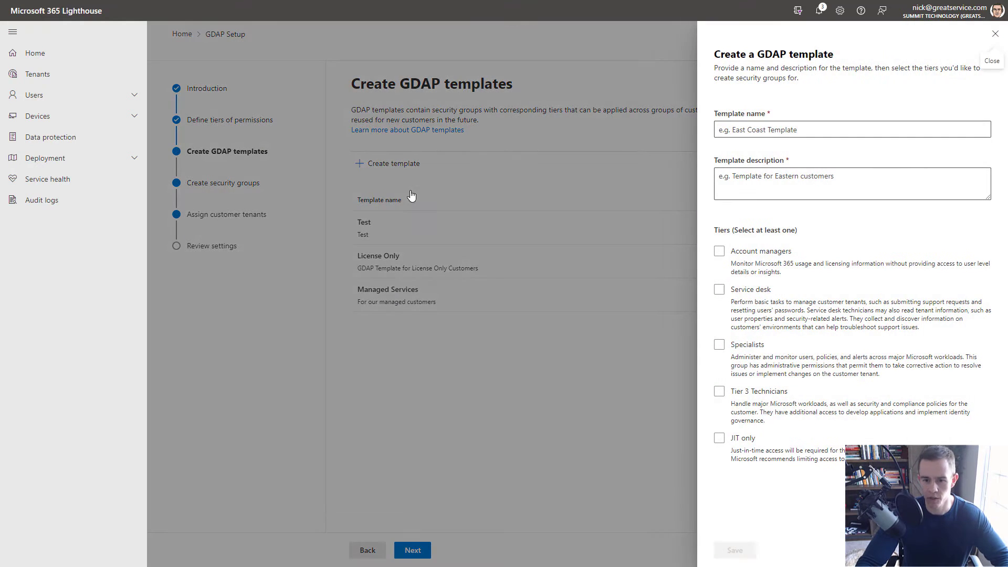
left_click(799, 130)
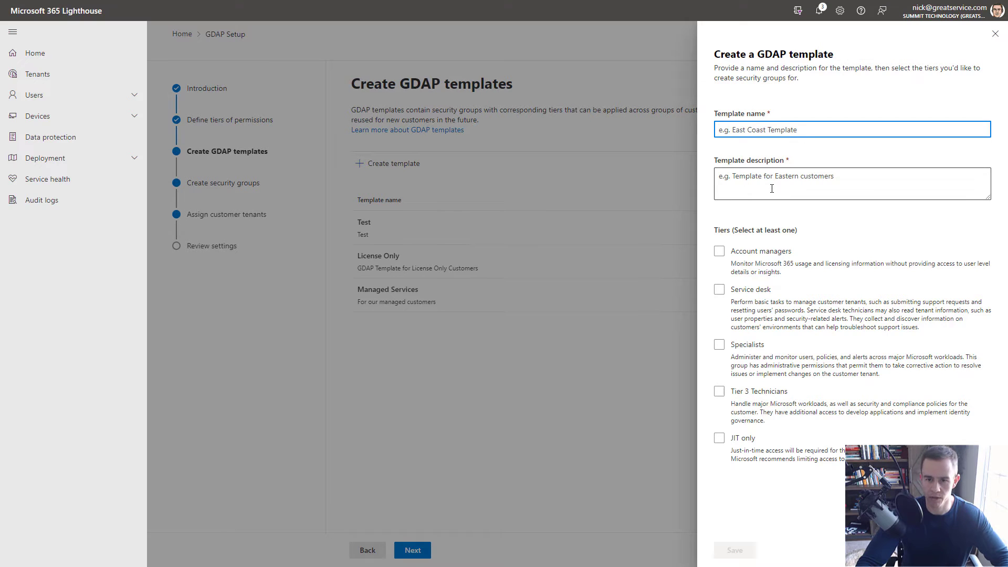
left_click(769, 186)
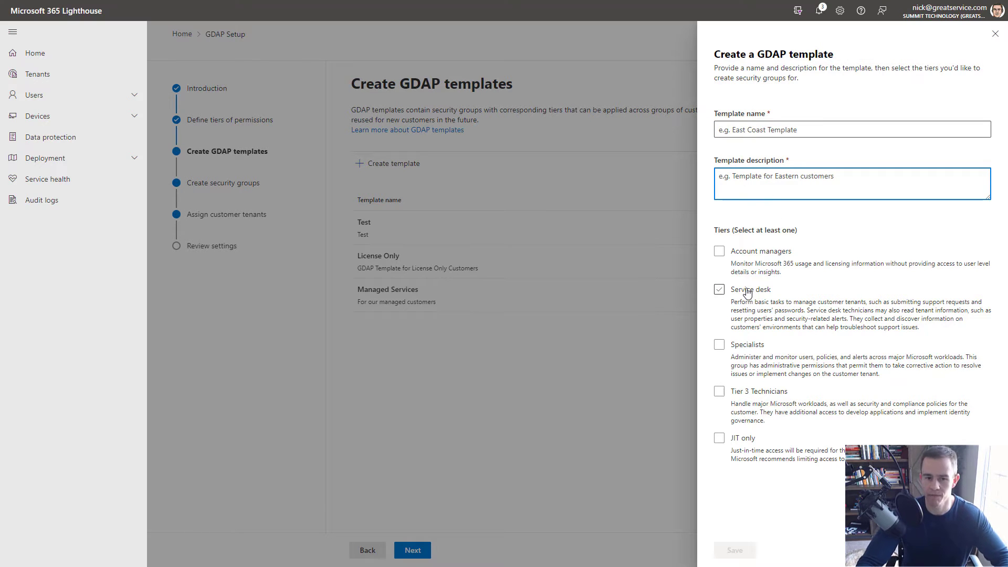
left_click(741, 257)
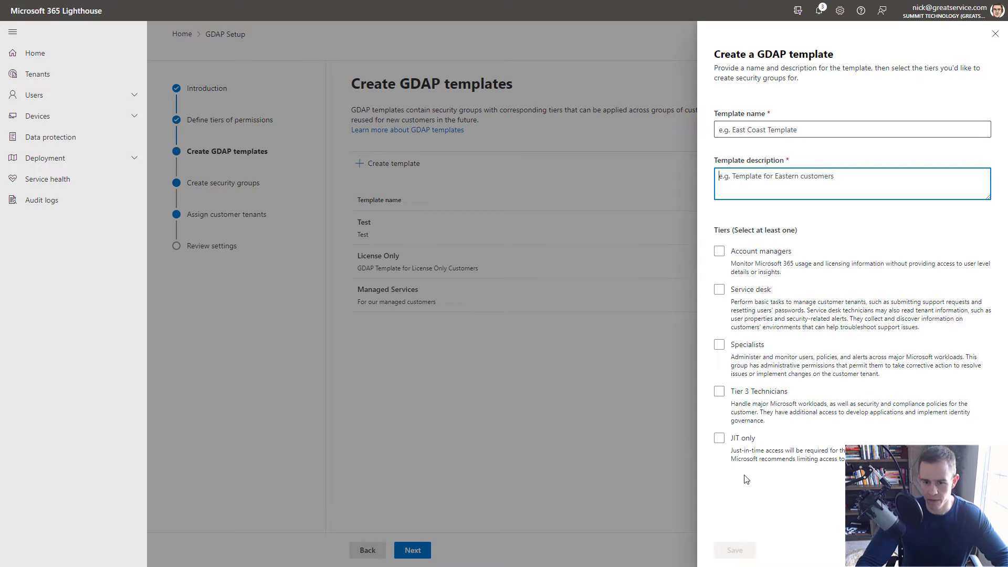
left_click(834, 263)
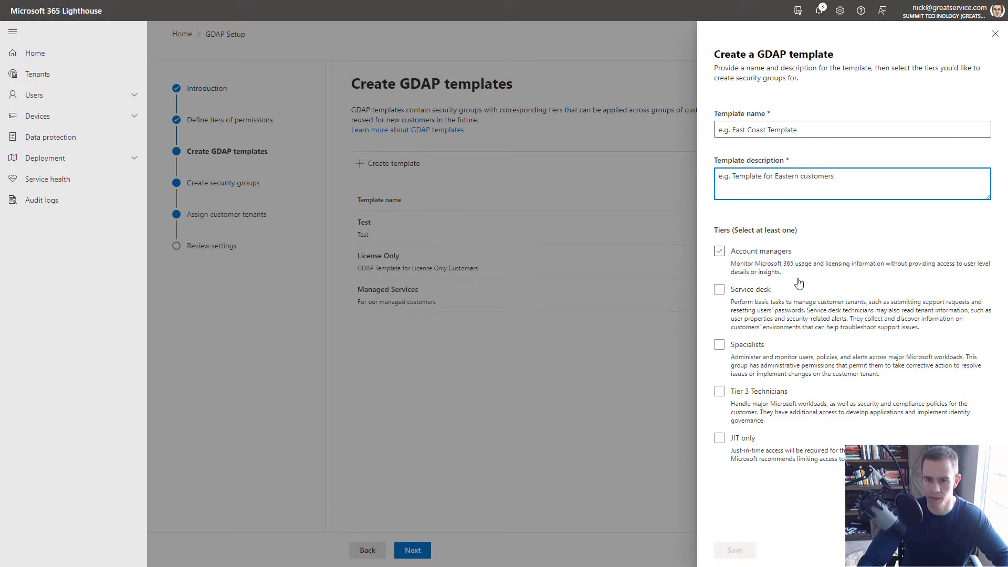
left_click(783, 270)
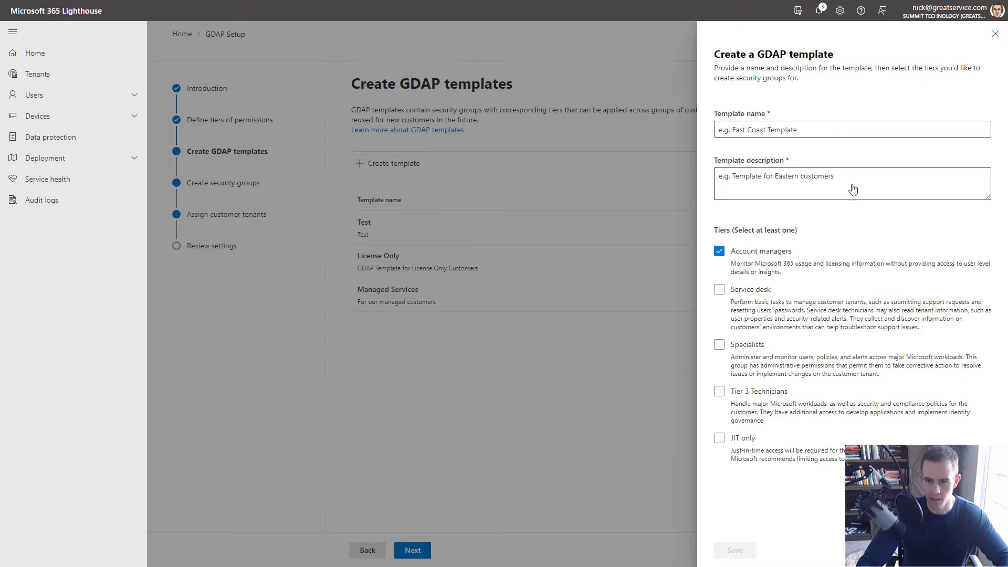
left_click(995, 34)
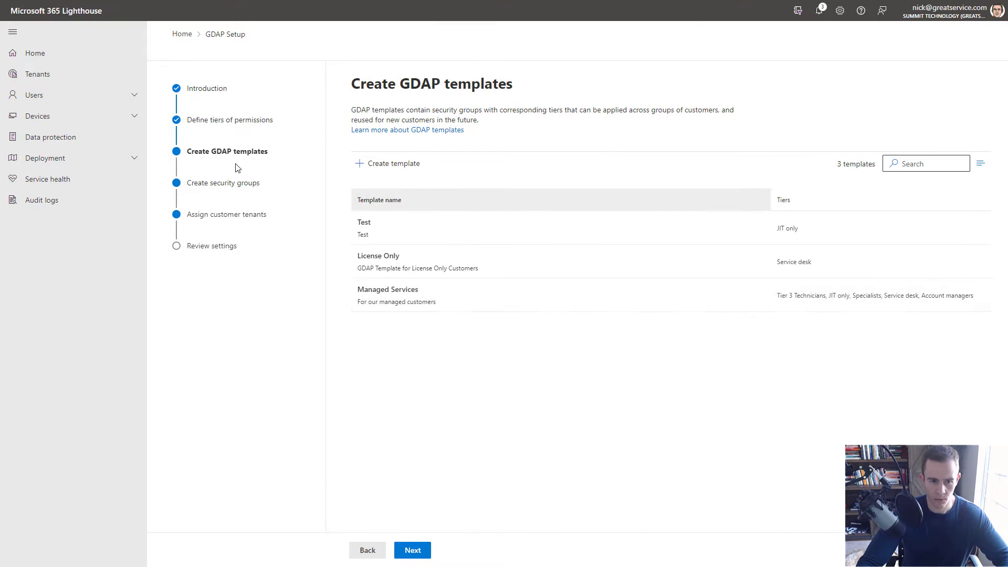
Proceed to the security groups for the Test template and check its JIT only tier.
left_click(413, 556)
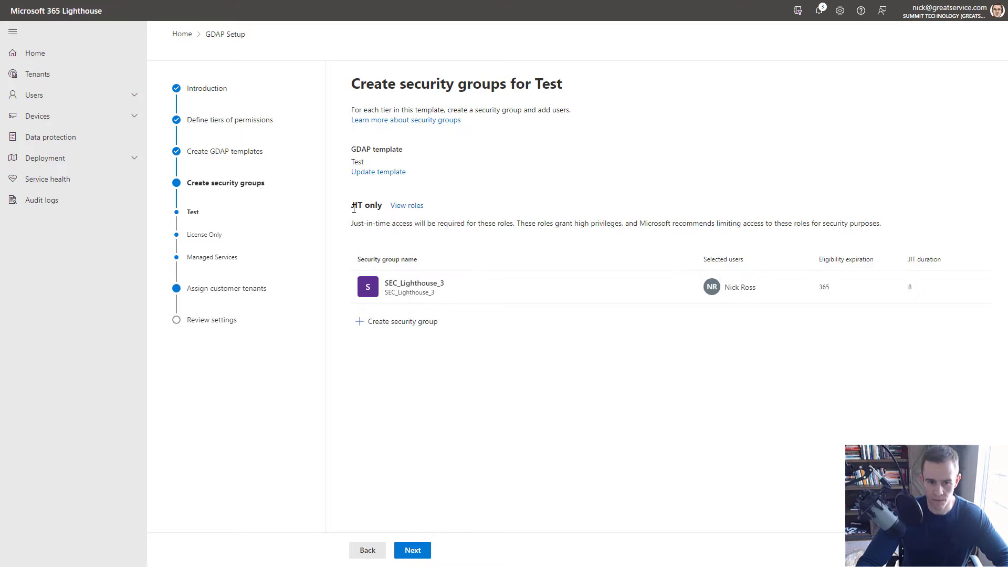
left_click_drag(351, 205, 383, 209)
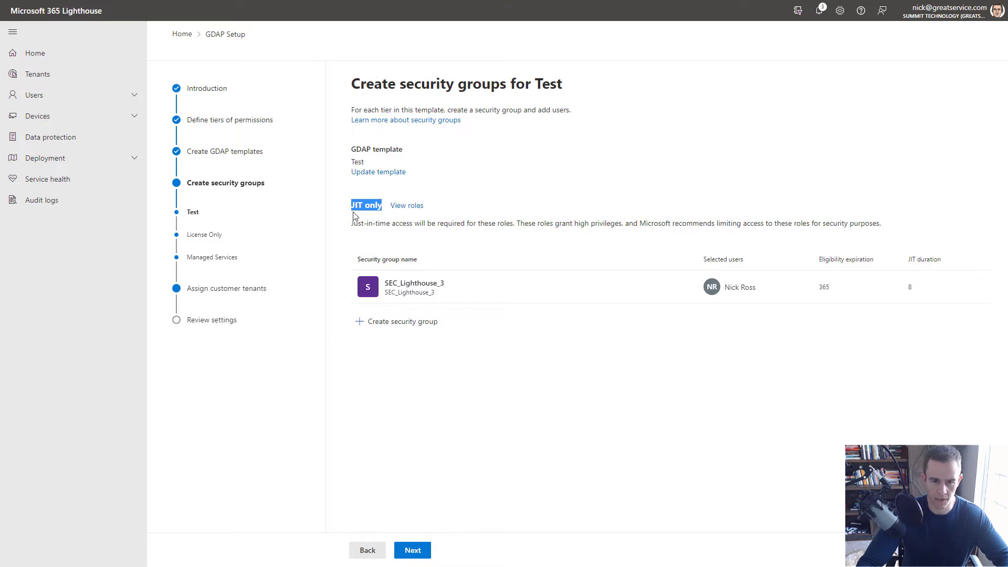
left_click(413, 322)
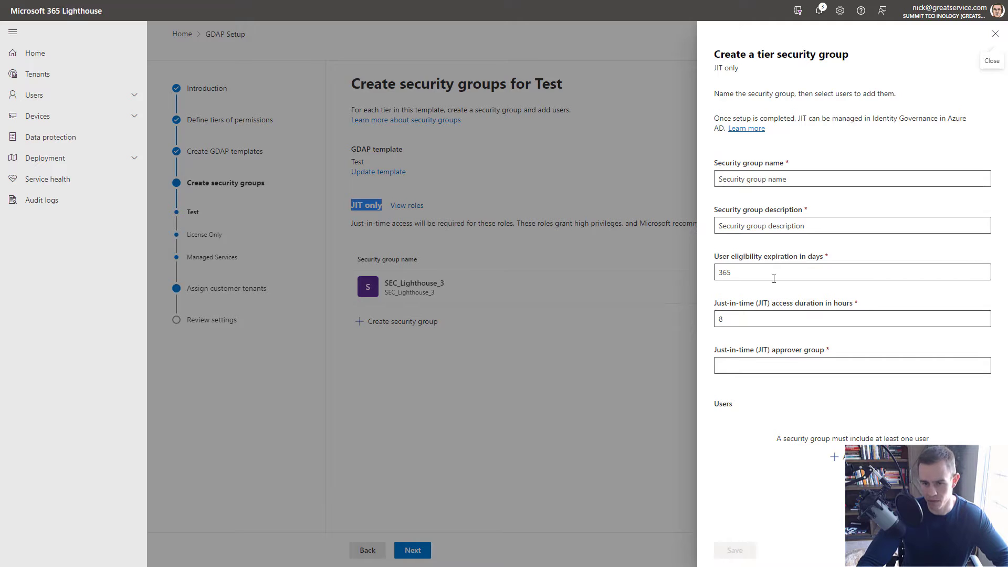
left_click(726, 326)
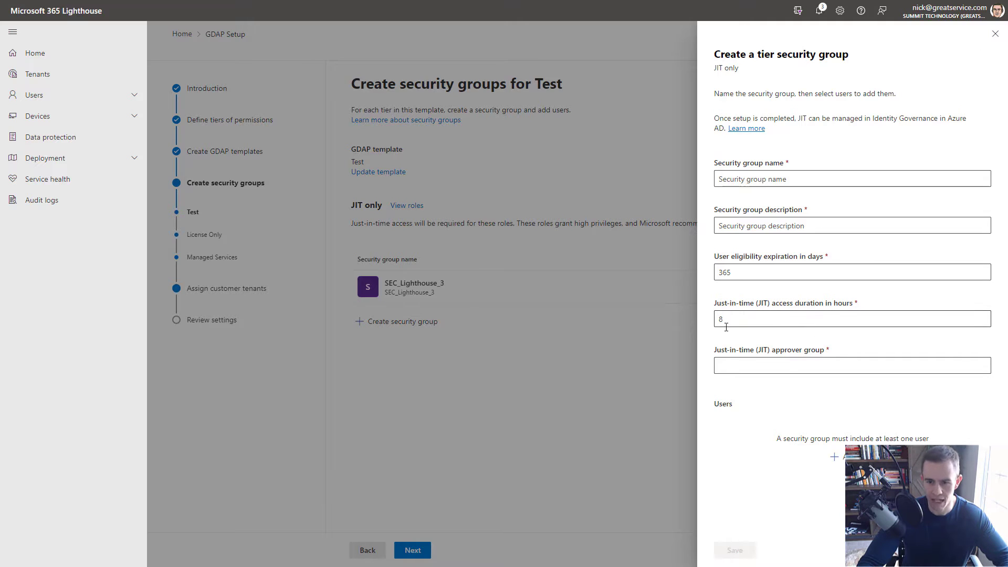
double_click(740, 320)
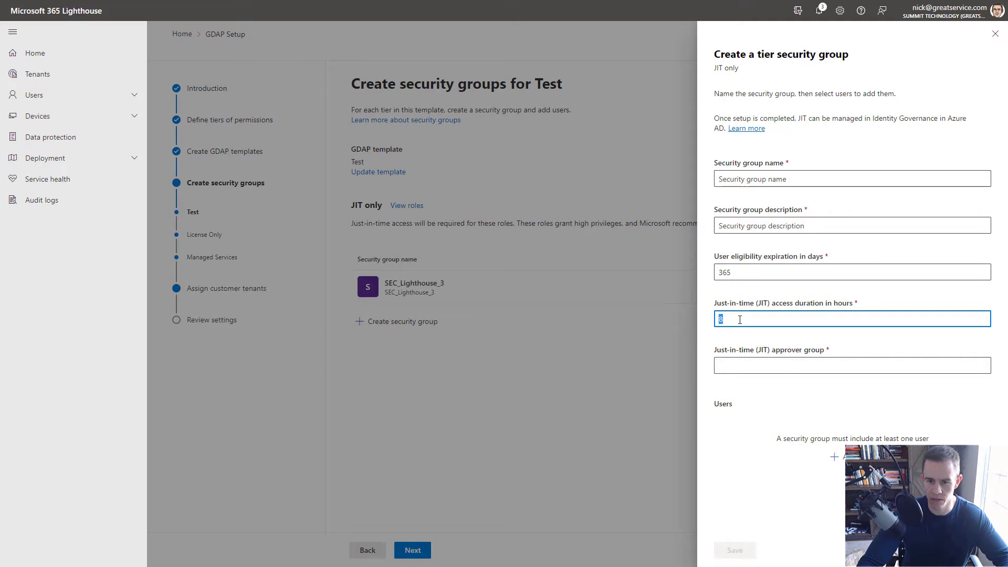
left_click(763, 369)
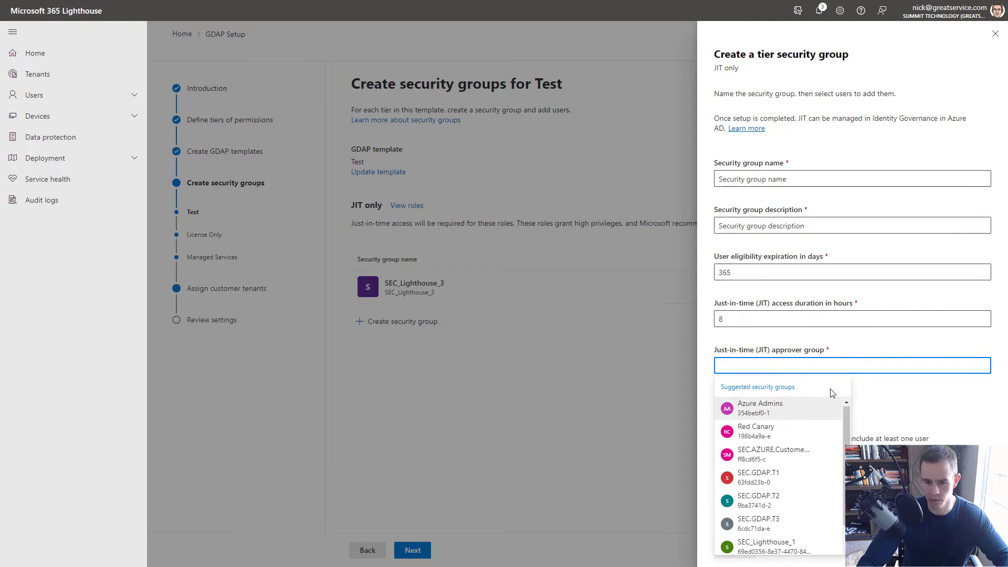
left_click(875, 335)
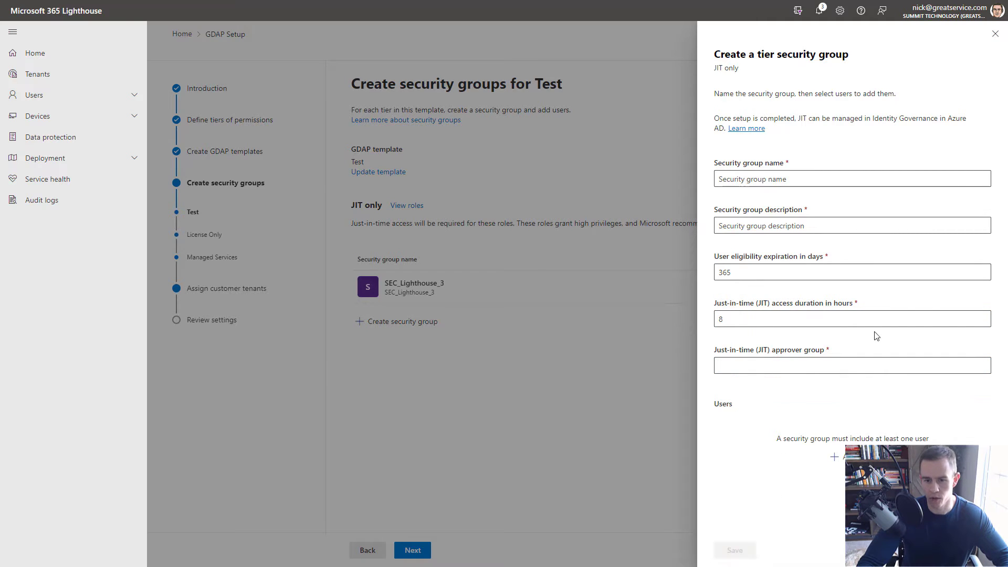
left_click(840, 322)
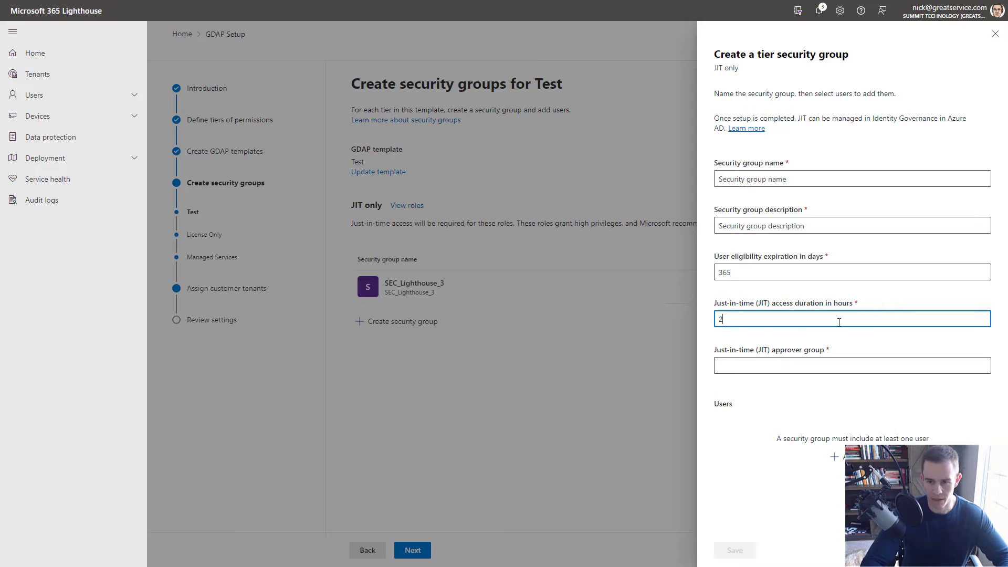
left_click(801, 356)
left_click(807, 342)
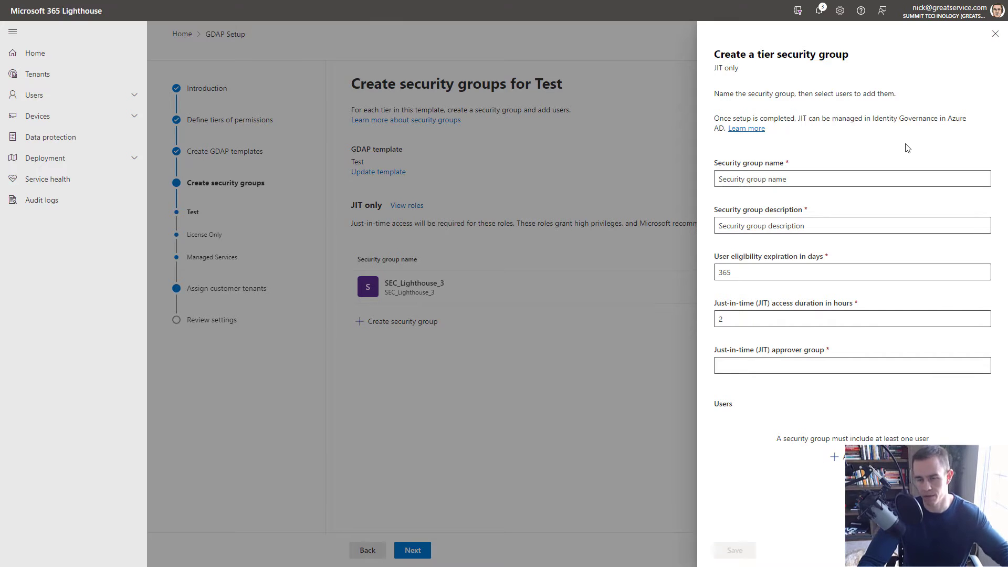
left_click(995, 34)
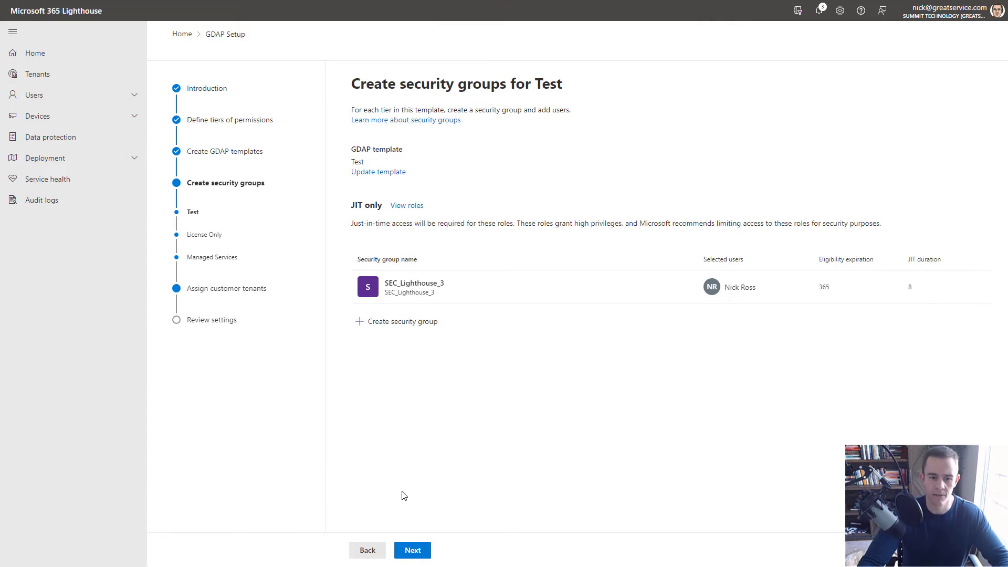
Proceed to the security groups for the License Only template and check its Service desk tier.
left_click(425, 549)
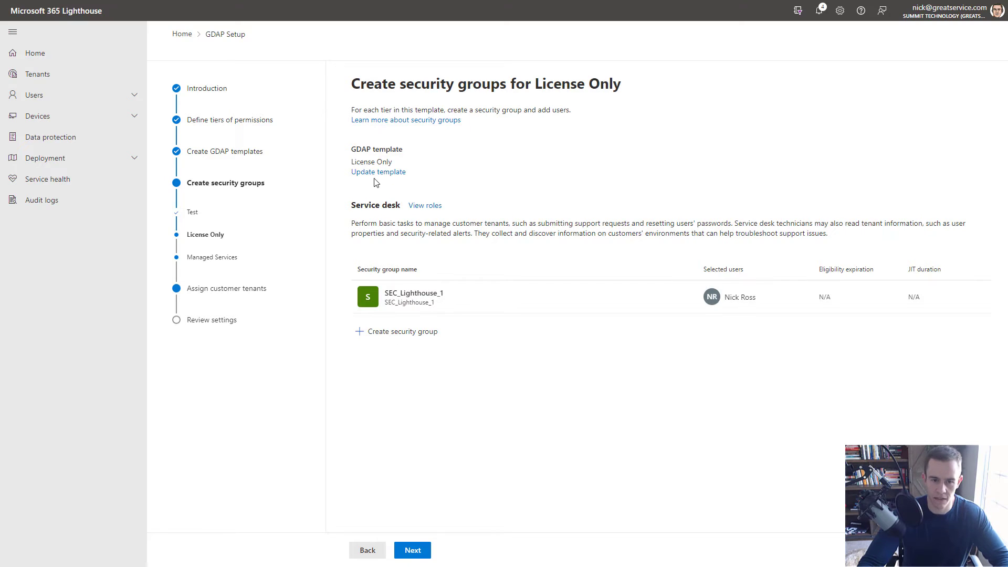
left_click_drag(369, 209, 399, 209)
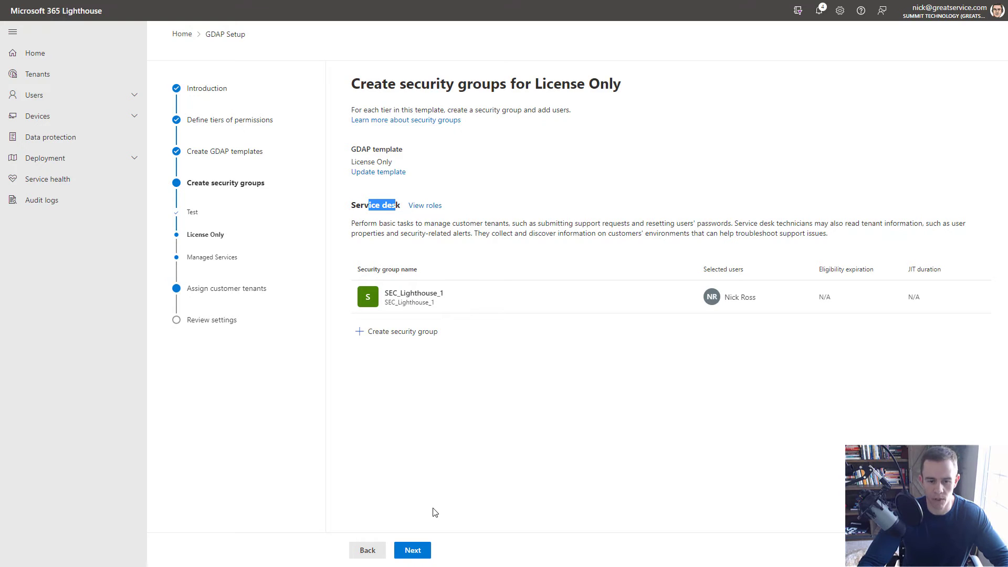
Proceed to the security groups for the Managed Services template and check its tiers and the existing group available for JIT only.
left_click(423, 555)
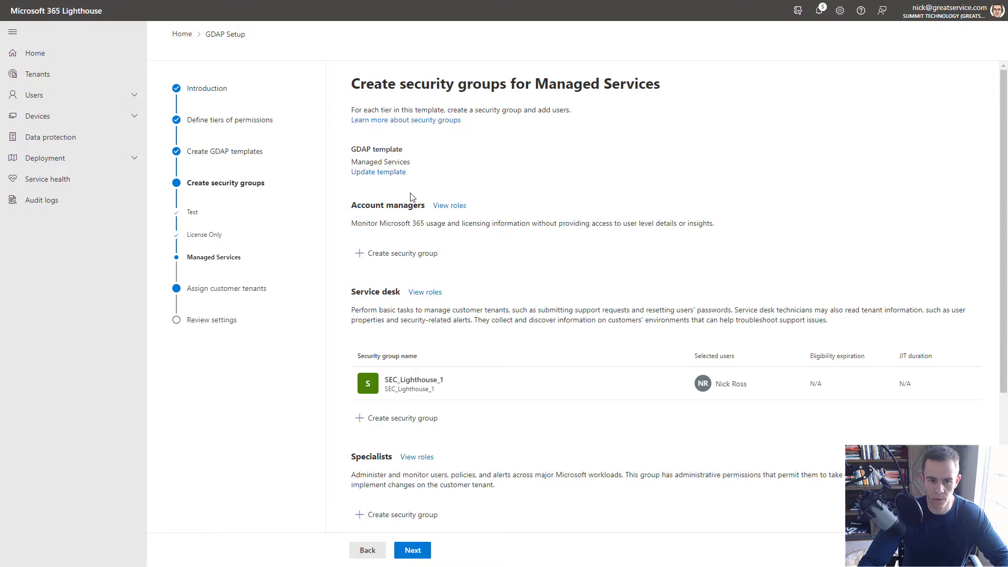
scroll(487, 257, "down", 4)
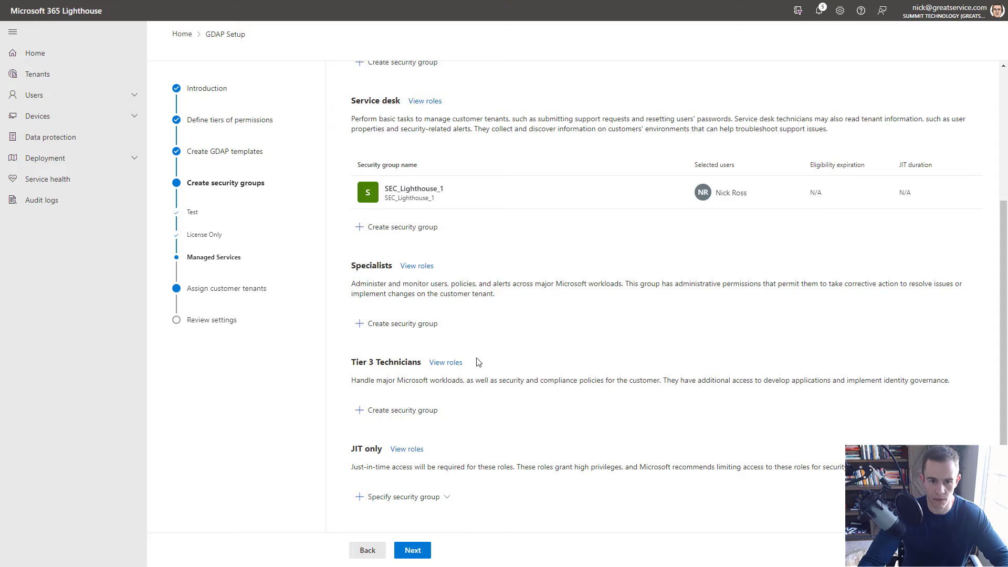
left_click(444, 497)
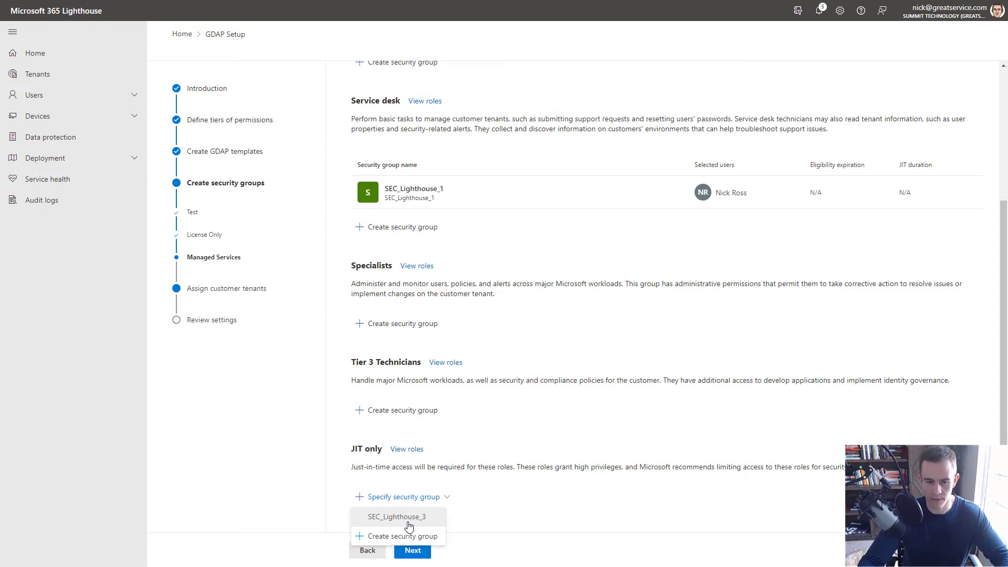
left_click(523, 426)
scroll(522, 423, "up", 4)
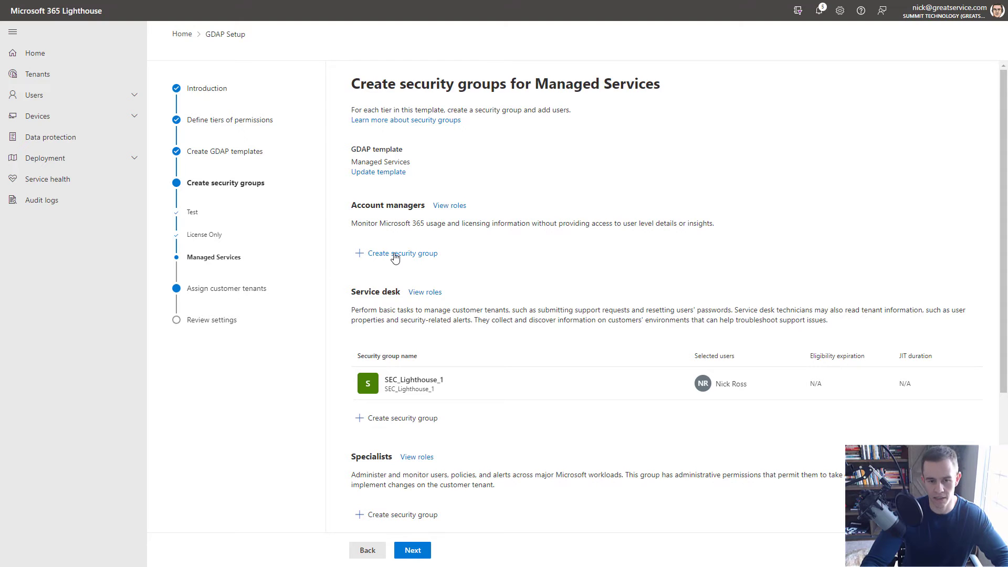
scroll(473, 306, "down", 4)
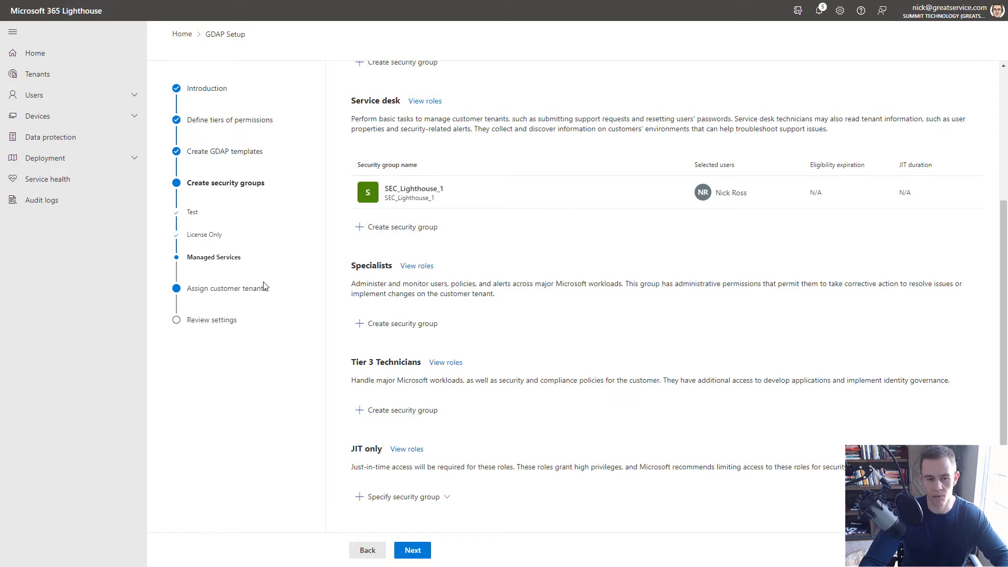
Proceed to customer tenant assignment, assign the first listed tenant to the Test template, and continue to the settings review.
left_click(413, 550)
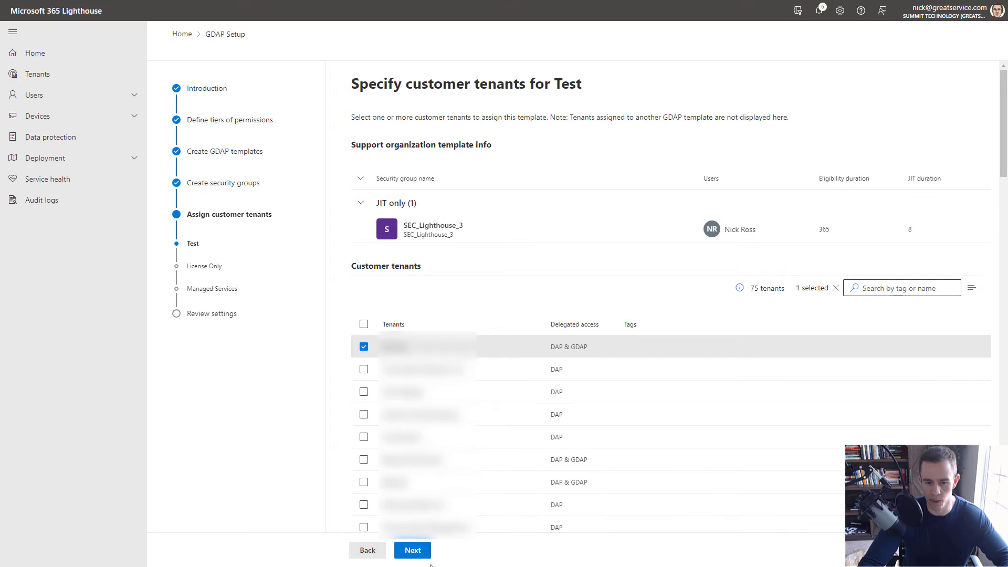
left_click(414, 552)
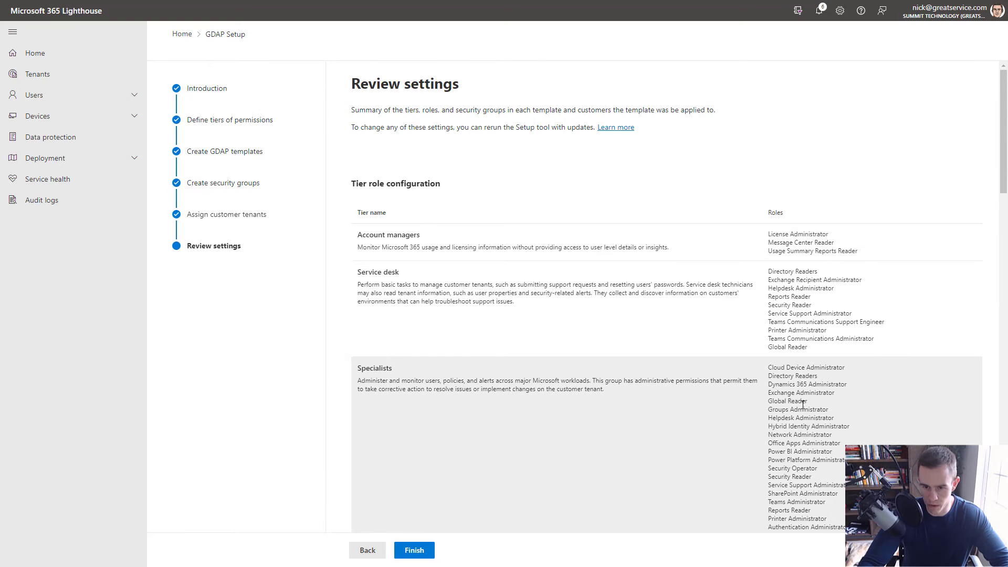
Review the tier roles and the Test and License Only template assignments, and finish the GDAP setup.
scroll(802, 405, "down", 3)
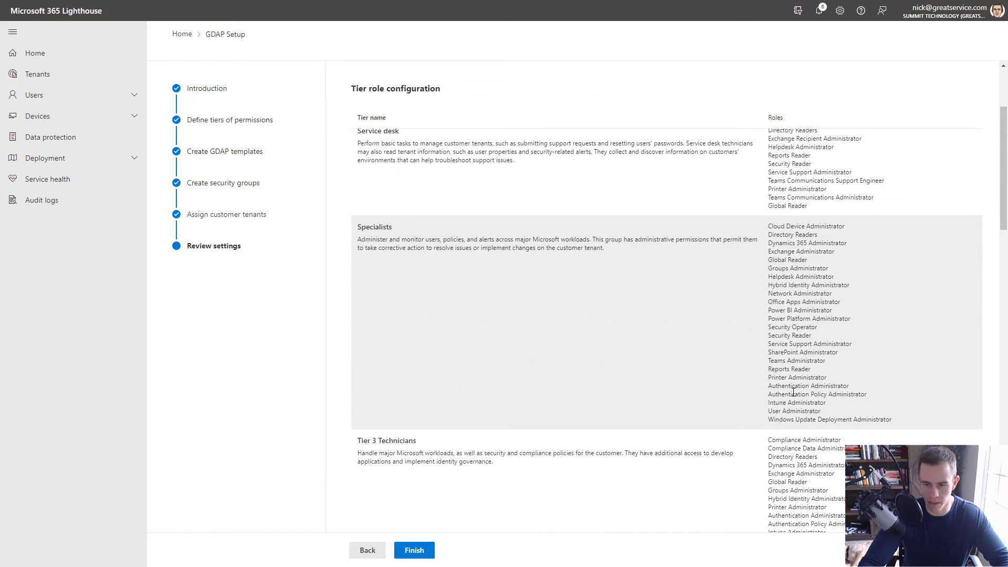
scroll(793, 392, "down", 5)
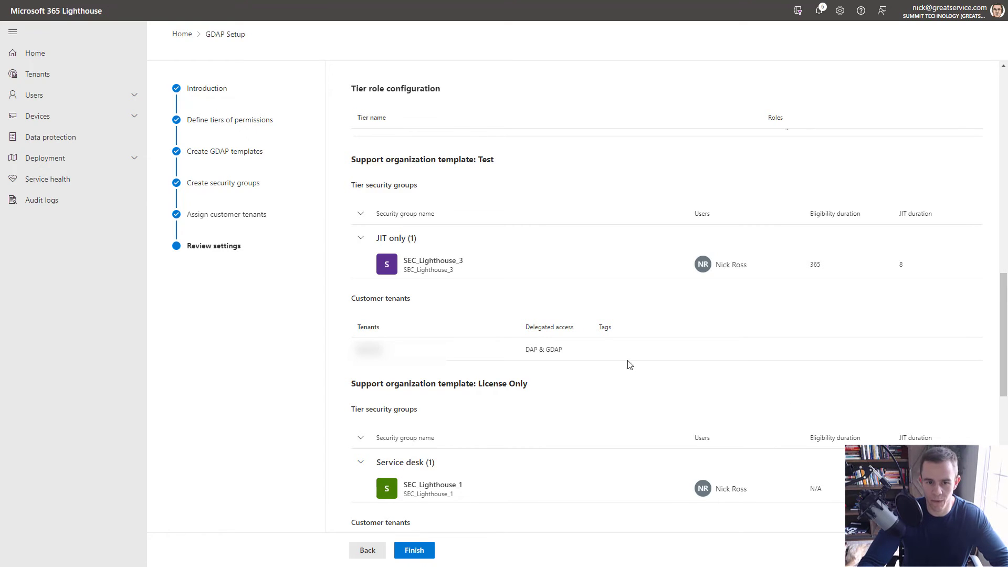
double_click(484, 160)
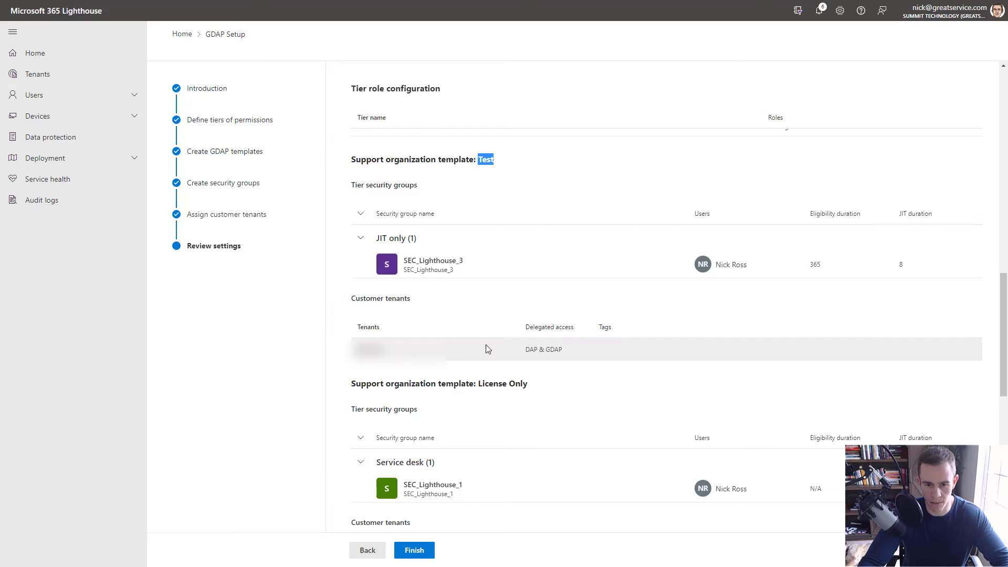
left_click(477, 391)
left_click_drag(476, 383, 529, 395)
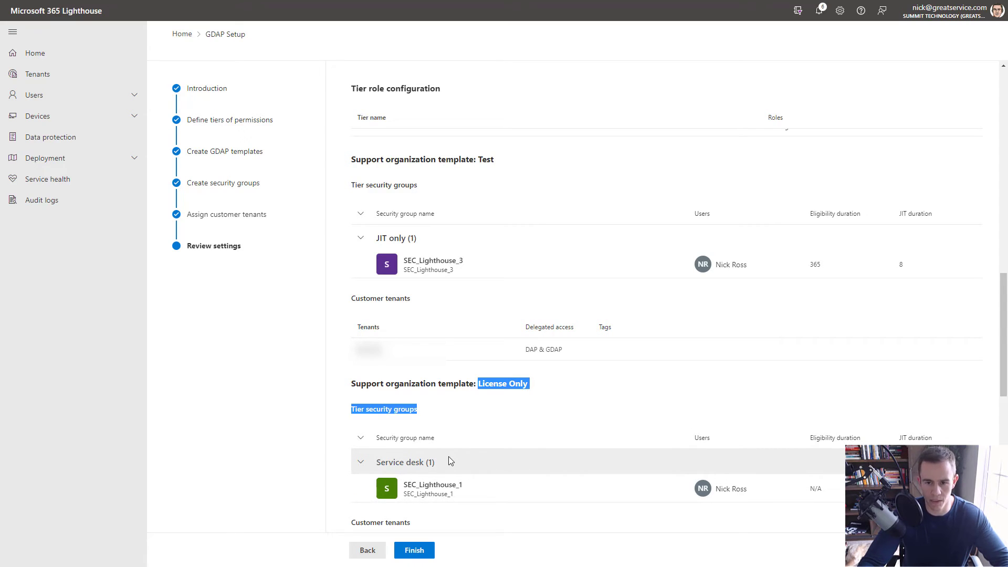
left_click(414, 550)
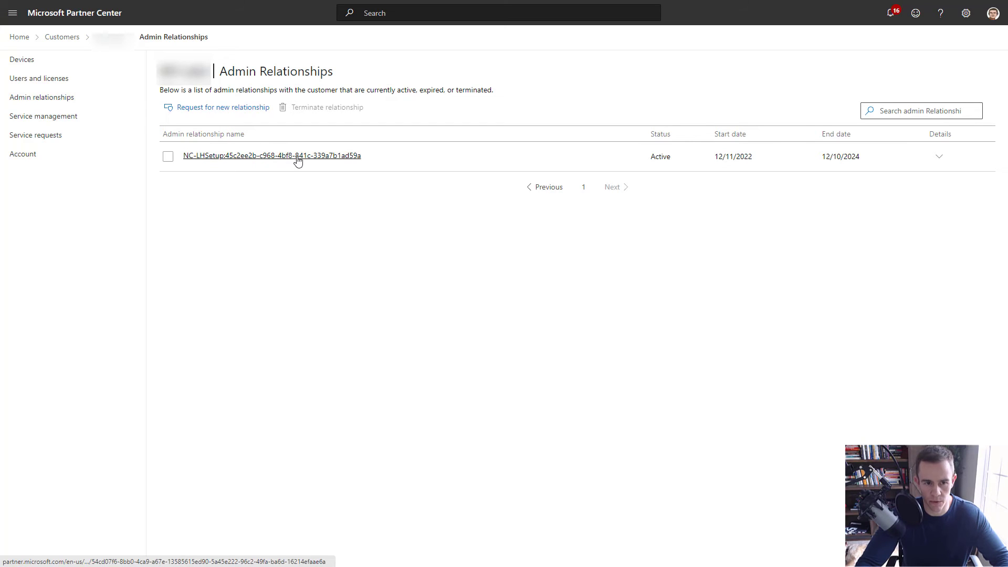
In Microsoft Partner Center, check the Azure AD roles of the customer's active admin relationship and of its SEC_Lighthouse_3 security group.
left_click(938, 156)
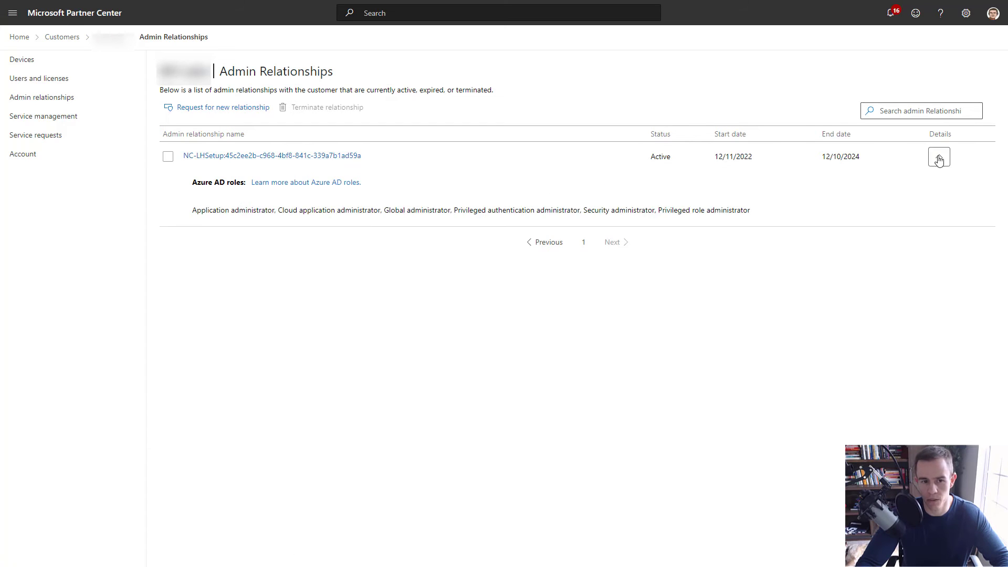
left_click_drag(196, 207, 769, 218)
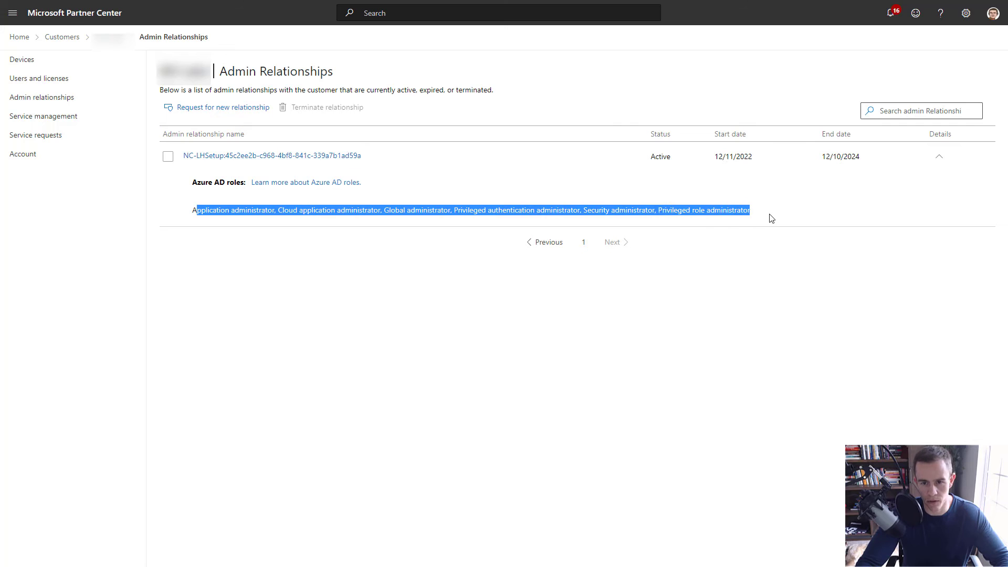
left_click(759, 270)
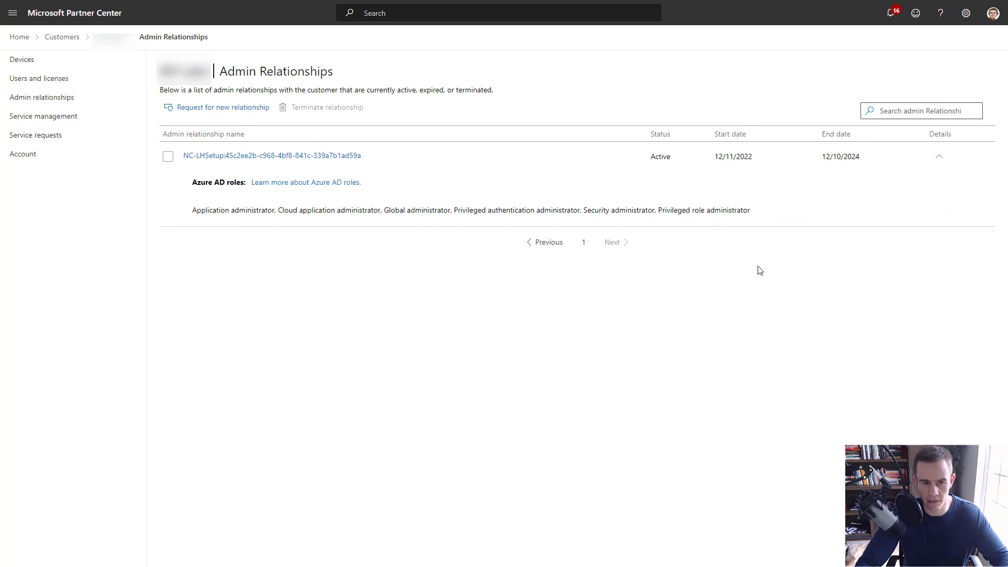
left_click(322, 162)
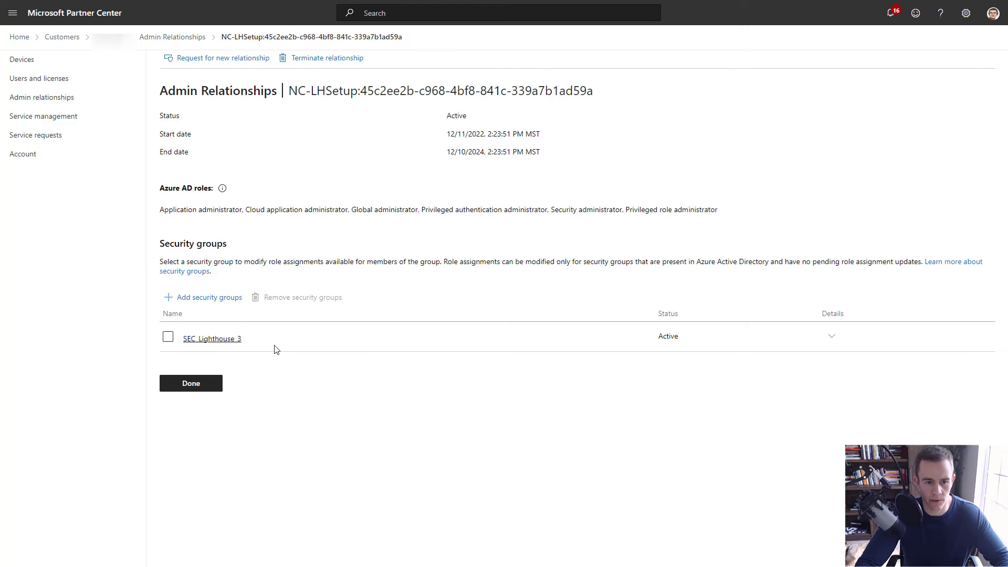
left_click(832, 339)
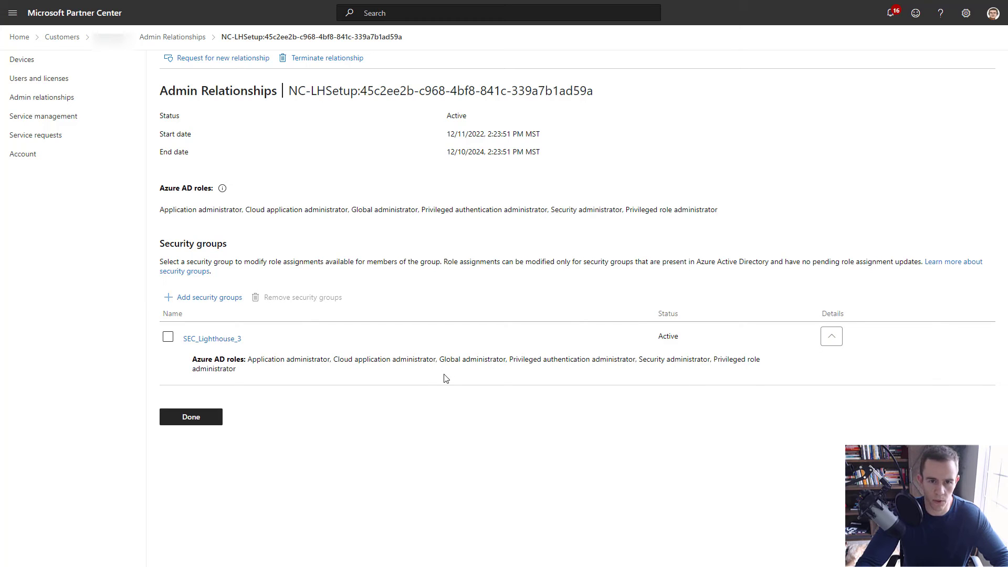